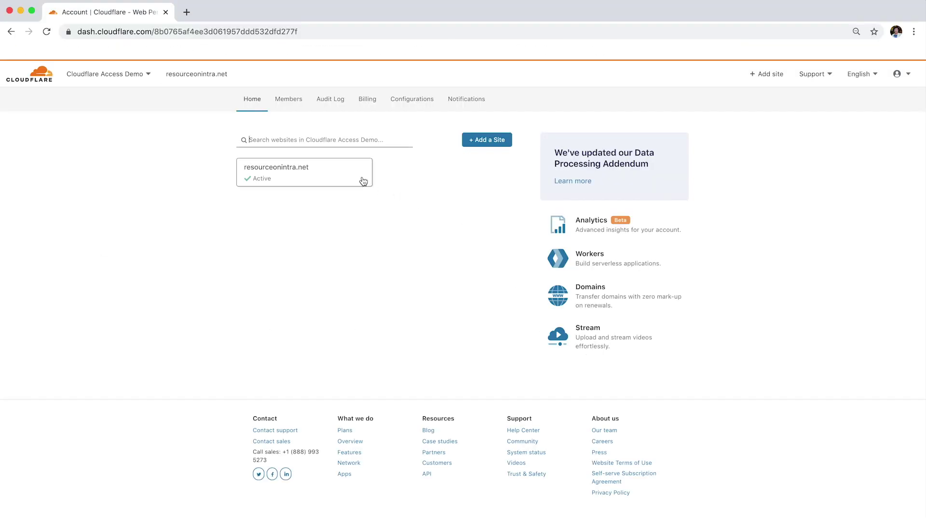
Open the resourceonintra.net site's Access settings and scroll down to its login methods
left_click(363, 181)
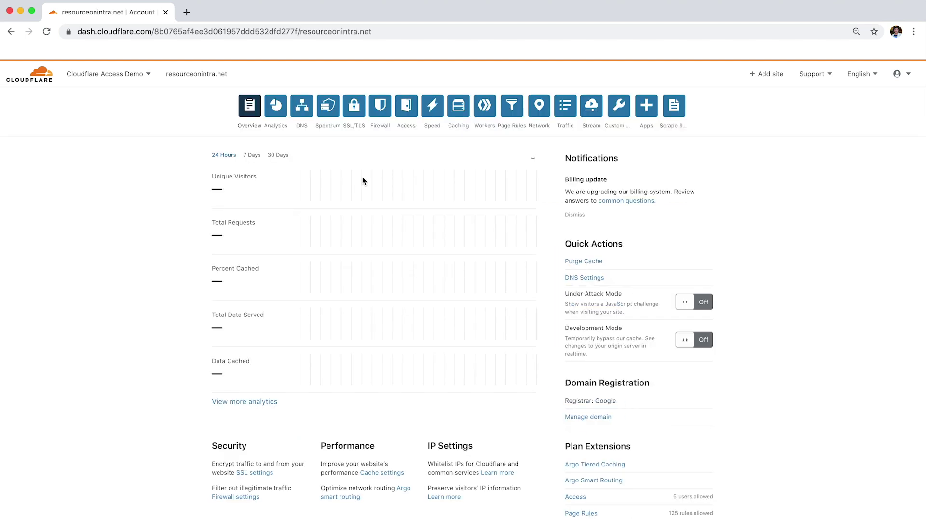
left_click(417, 117)
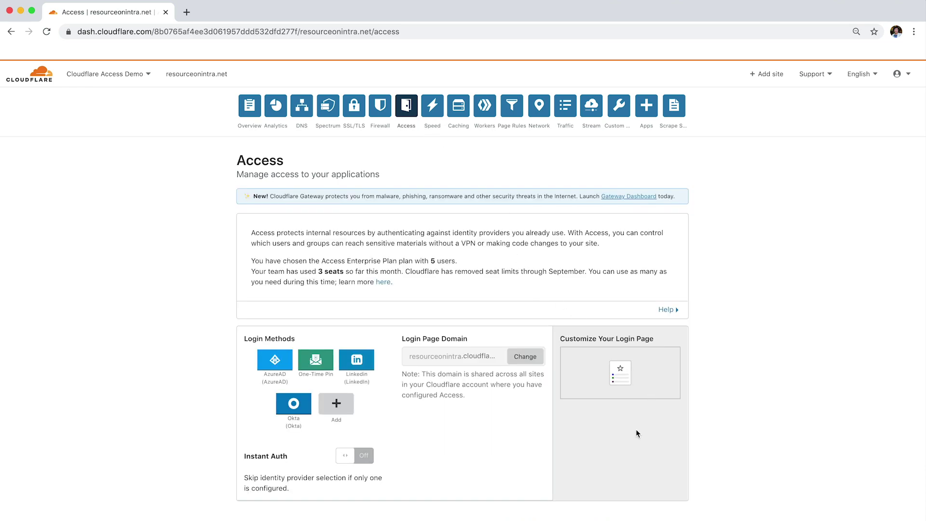
scroll(637, 432, "down", 2)
scroll(636, 433, "down", 2)
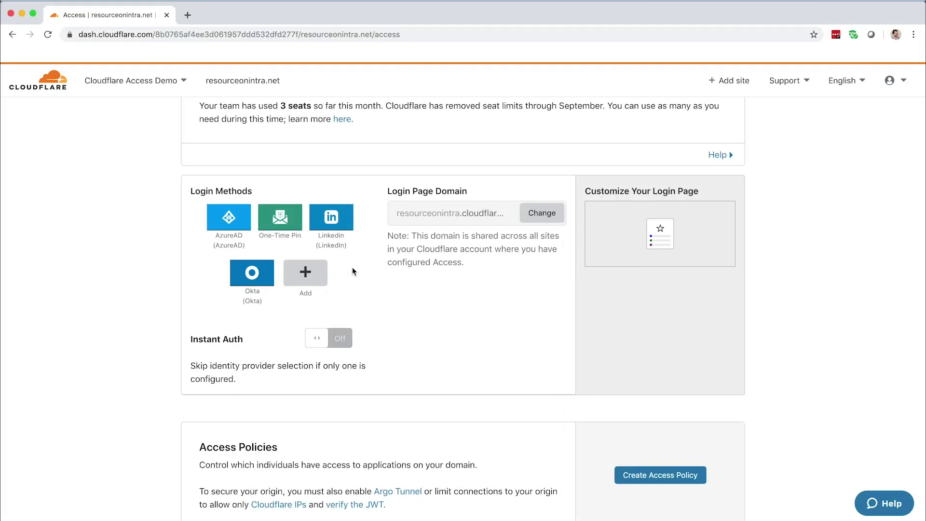
Look through the identity providers available to add, then dismiss the list
left_click(311, 271)
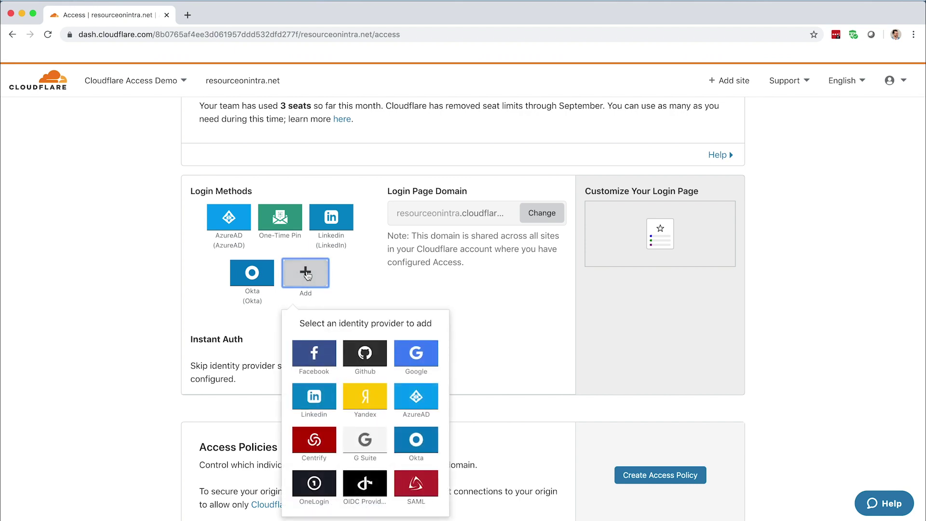
scroll(308, 273, "down", 1)
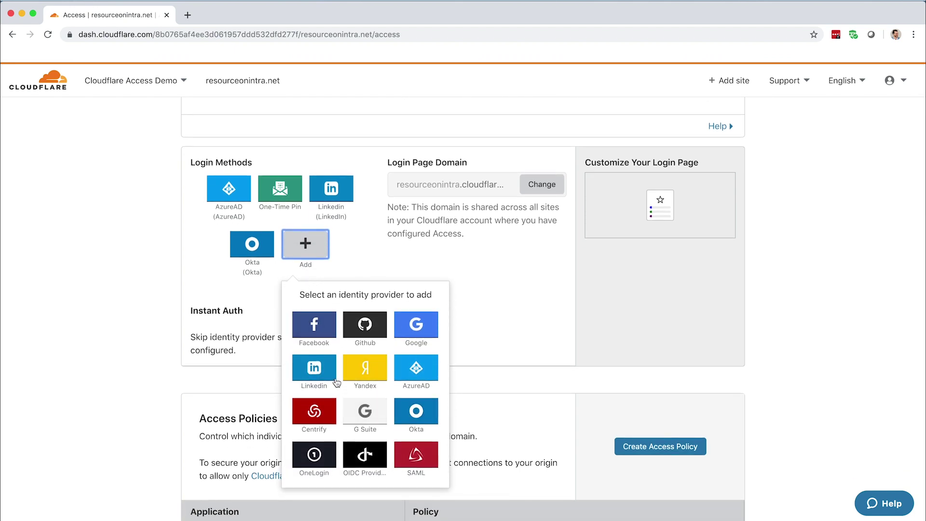
left_click(214, 181)
Open the existing AzureAD login method's settings and scroll through its instructions
left_click(226, 188)
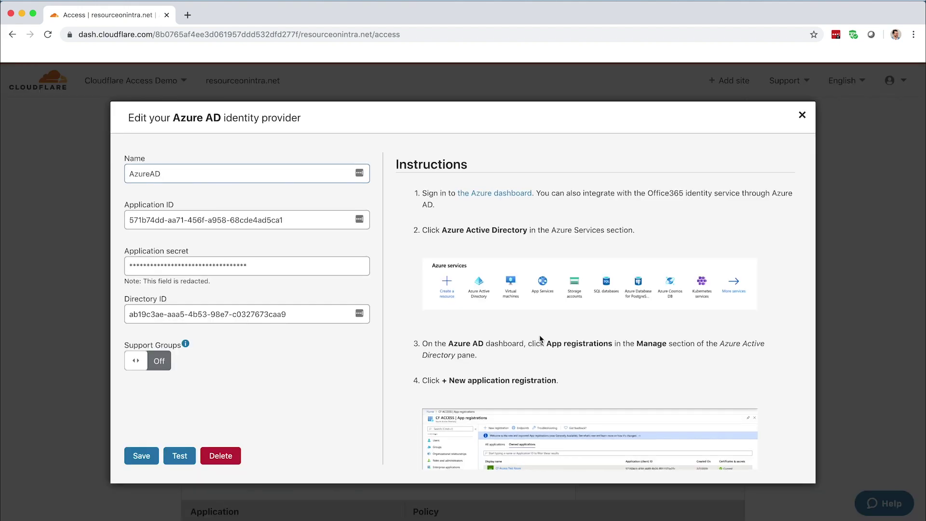
scroll(539, 335, "down", 10)
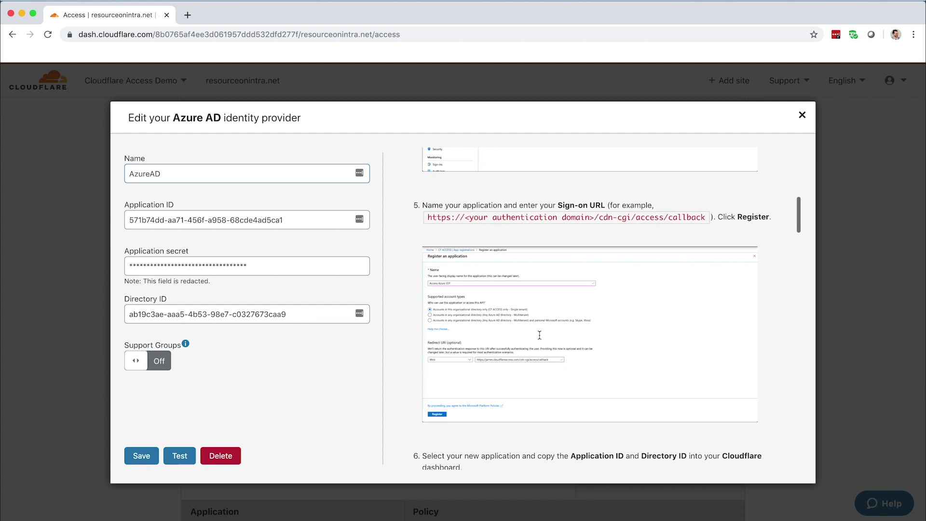
scroll(539, 335, "down", 10)
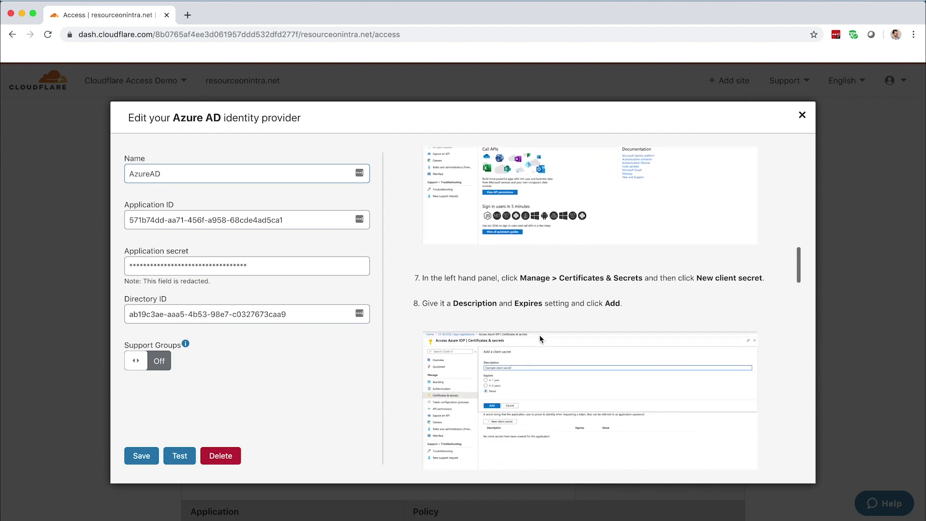
scroll(539, 334, "down", 10)
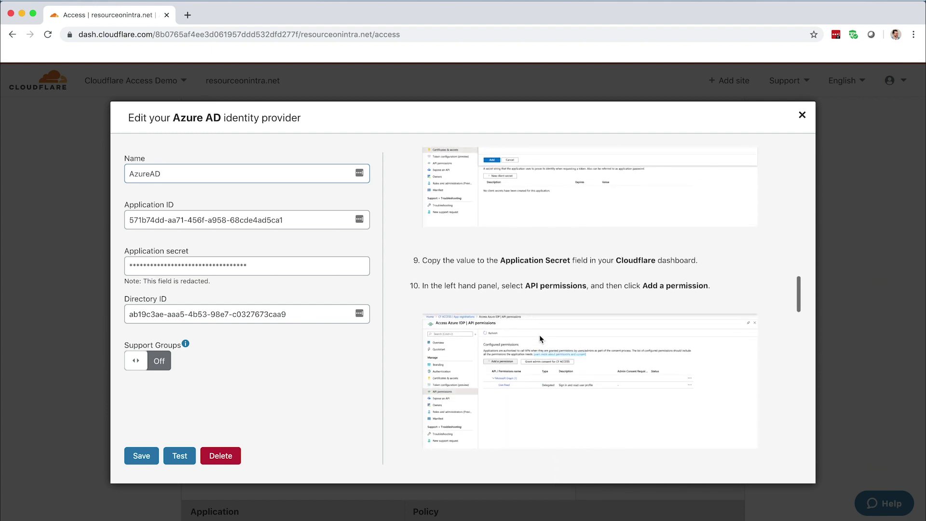
scroll(539, 335, "down", 10)
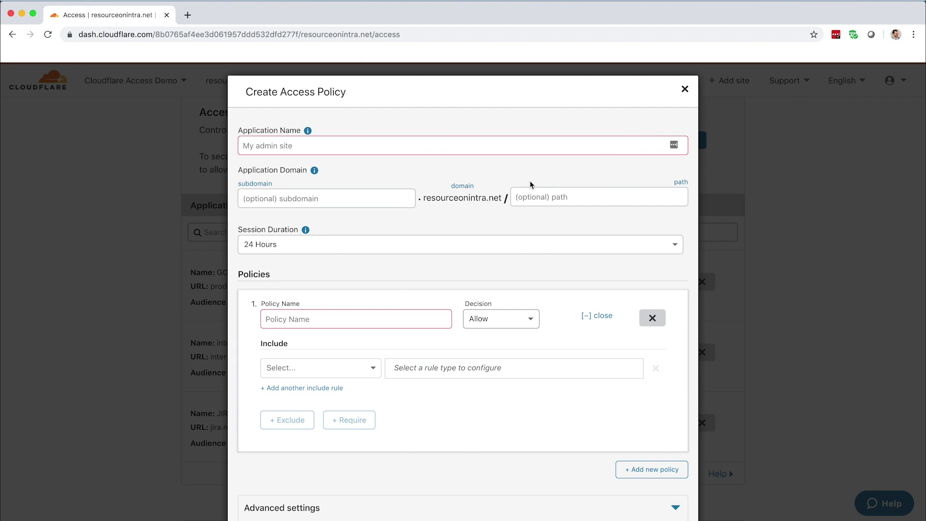
Name the new Access application 'Internal Wiki' on the resourceonintra.net domain
left_click_drag(426, 198, 503, 202)
left_click(499, 208)
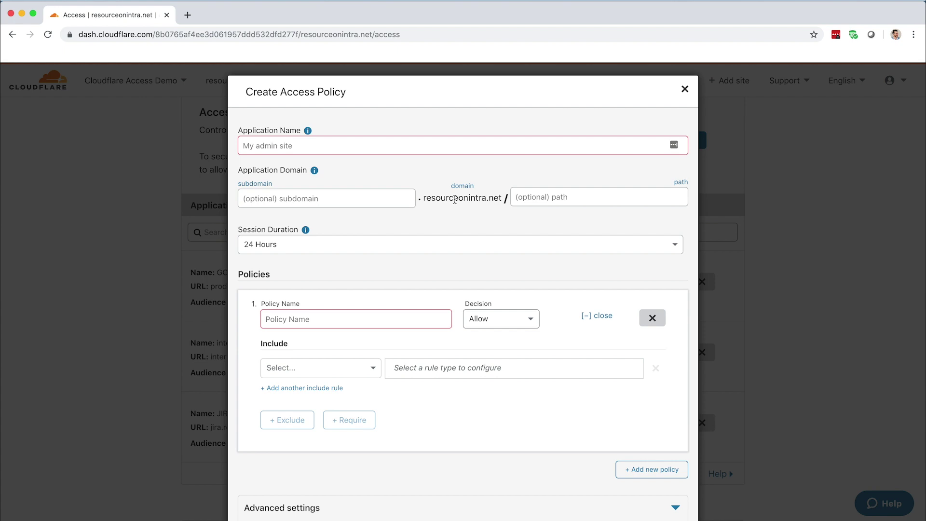
left_click(429, 150)
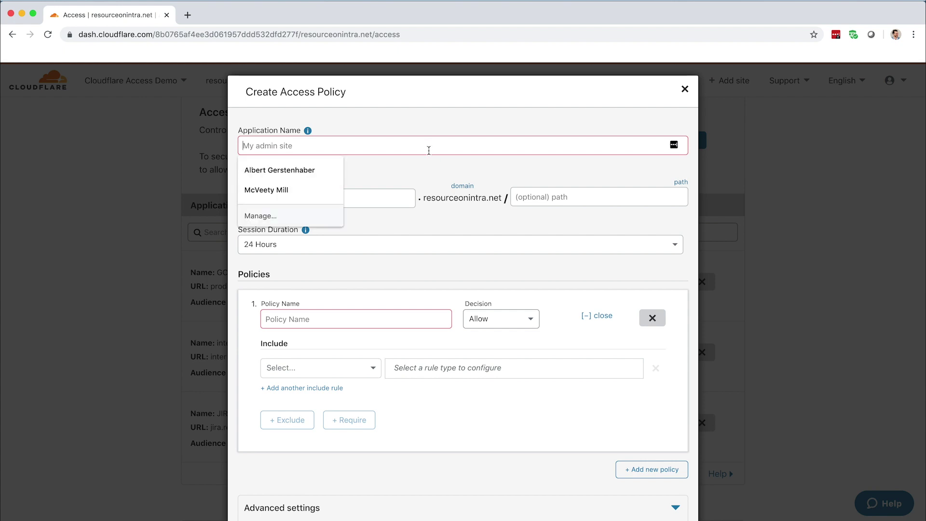
type("Internal W")
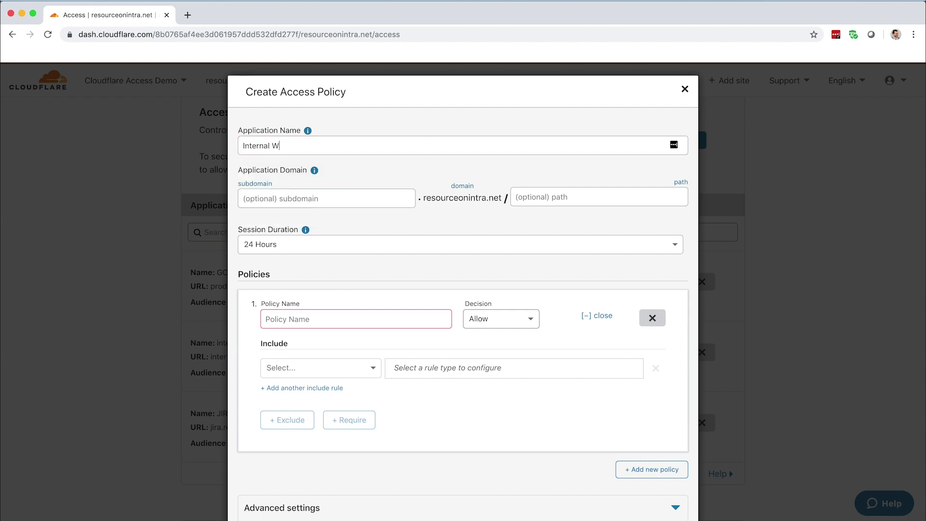
type("iki")
left_click(358, 197)
Keep the application's session duration at 24 Hours
left_click(326, 247)
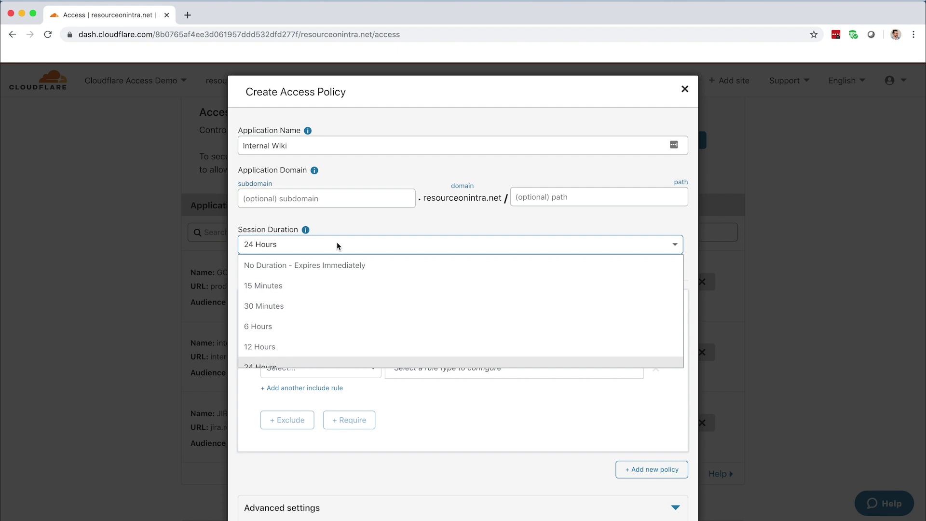
scroll(337, 244, "down", 1)
scroll(337, 285, "down", 1)
scroll(338, 284, "down", 1)
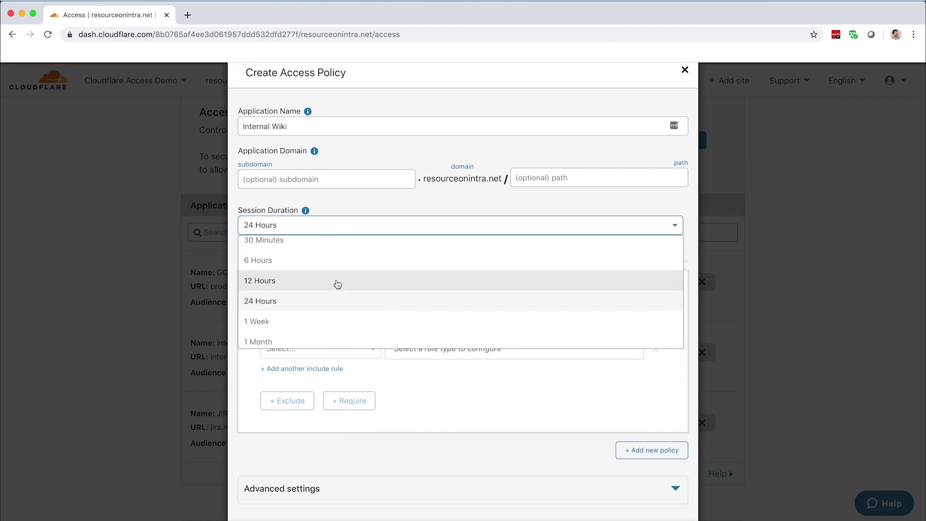
left_click(364, 207)
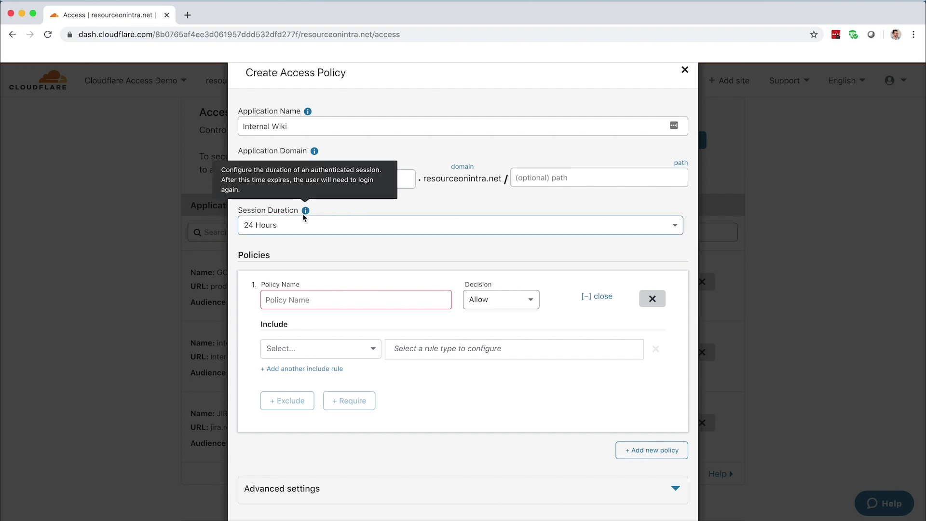
left_click(309, 225)
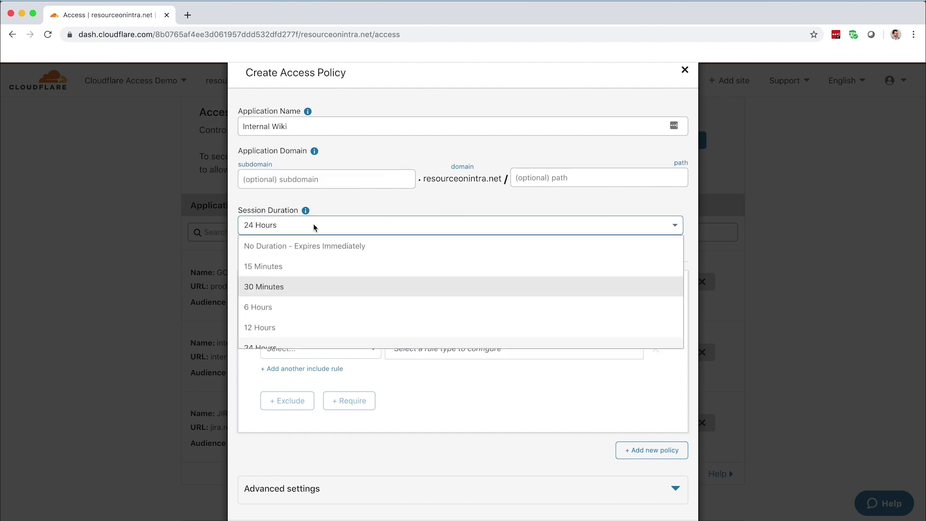
left_click(314, 224)
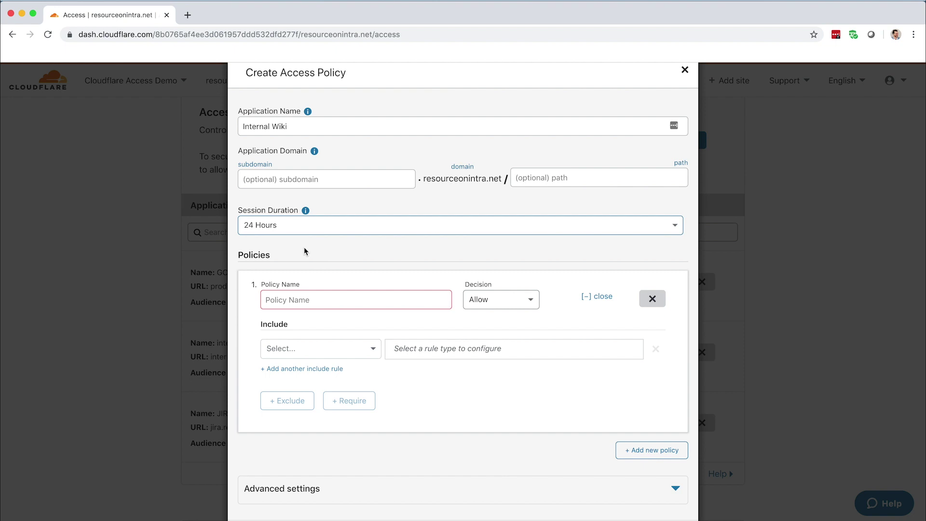
scroll(304, 247, "down", 1)
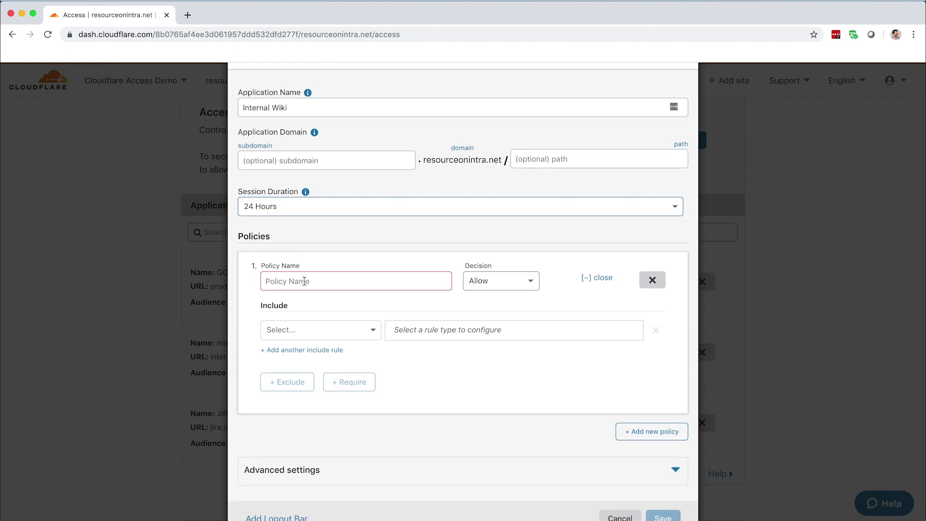
Name the first policy 'Just Me' with an Allow decision
left_click(304, 280)
type("Just Me")
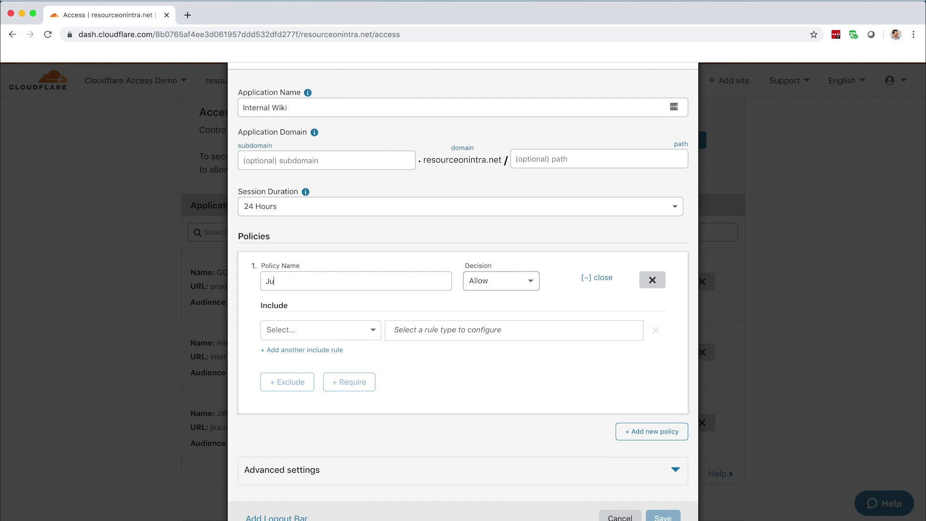
left_click(495, 282)
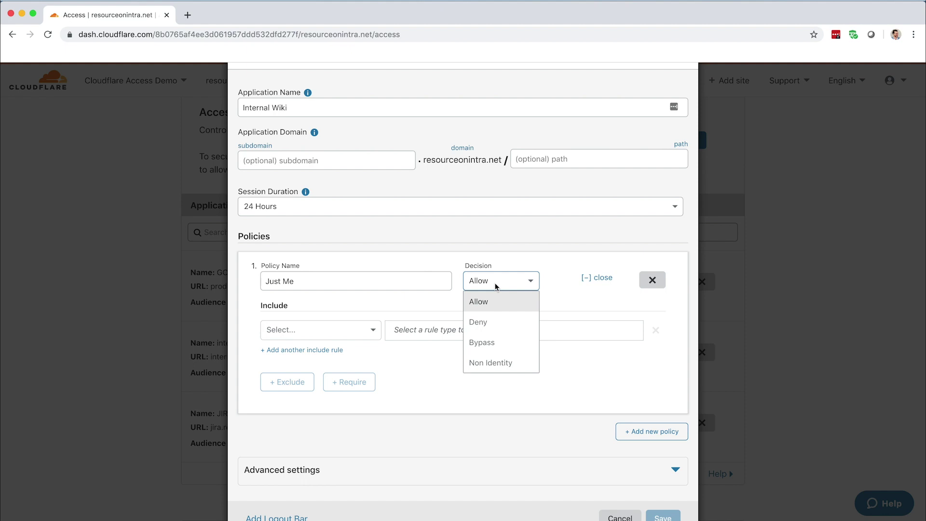
left_click(497, 302)
Include one user by email address in the policy and save the application
left_click(360, 329)
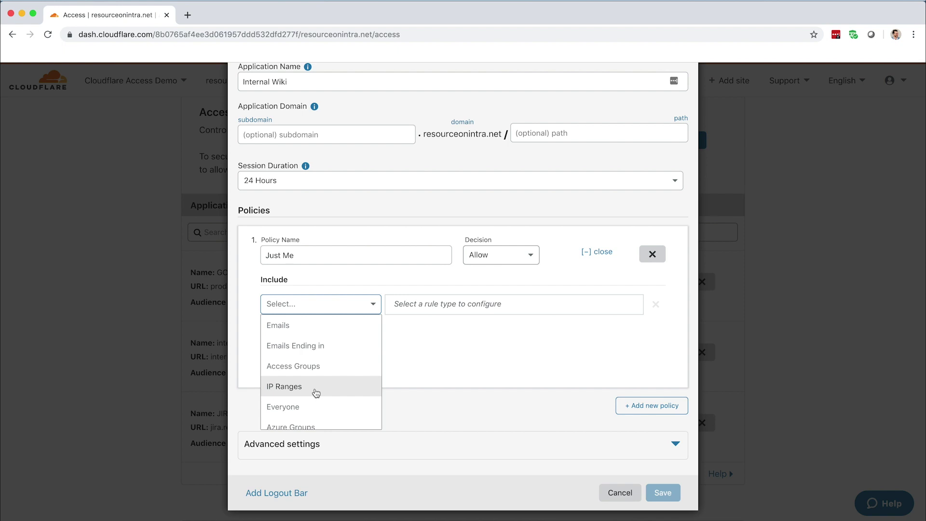
scroll(316, 393, "down", 2)
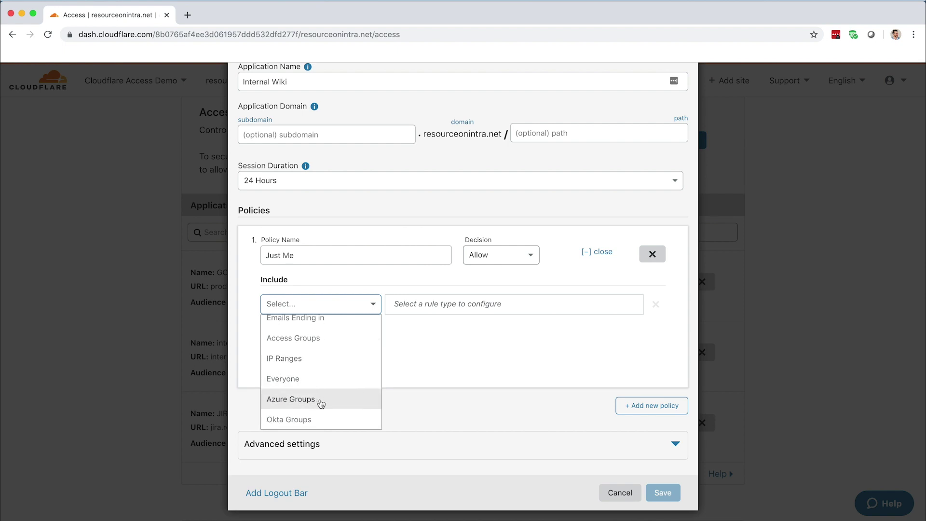
scroll(321, 404, "up", 2)
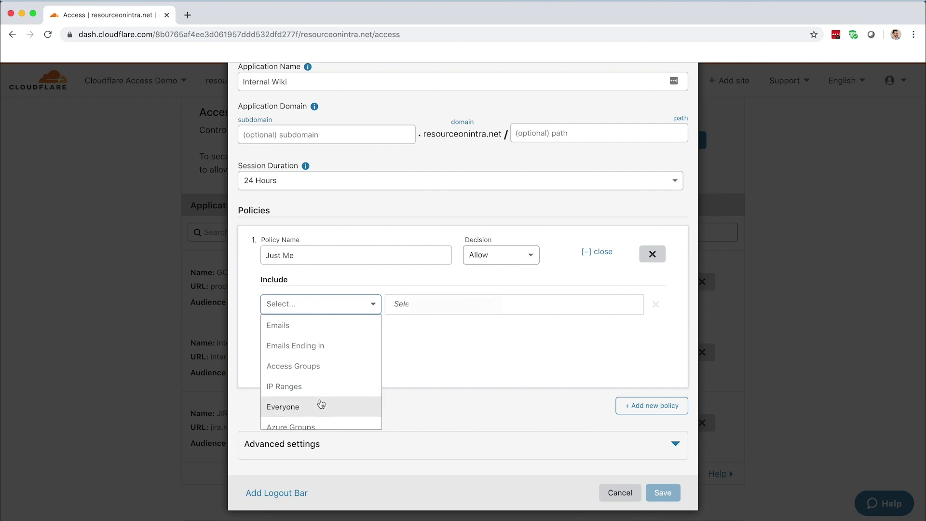
left_click(317, 328)
left_click(393, 305)
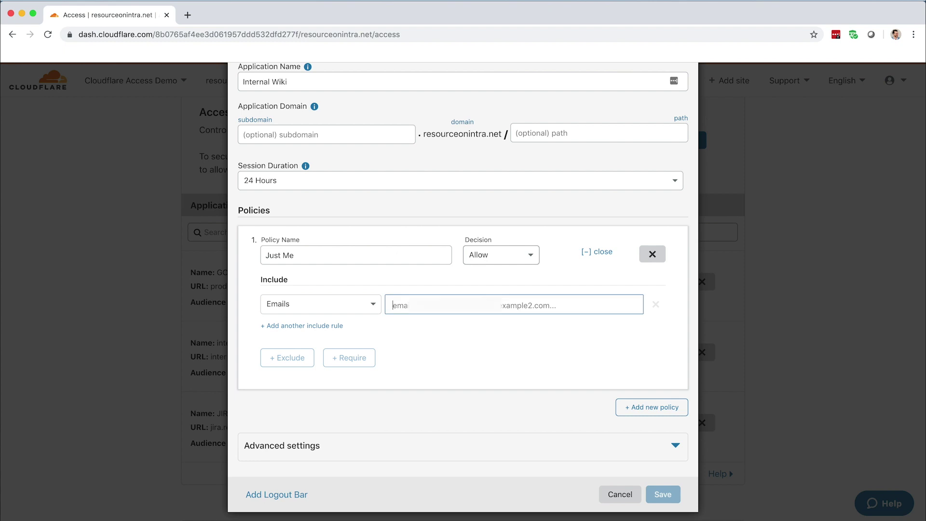
type("alber")
key("Return")
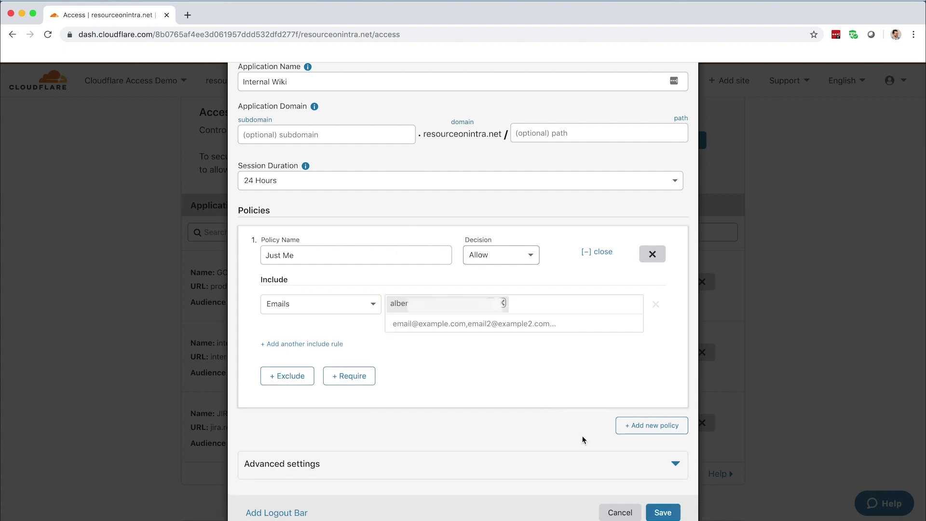
left_click(662, 513)
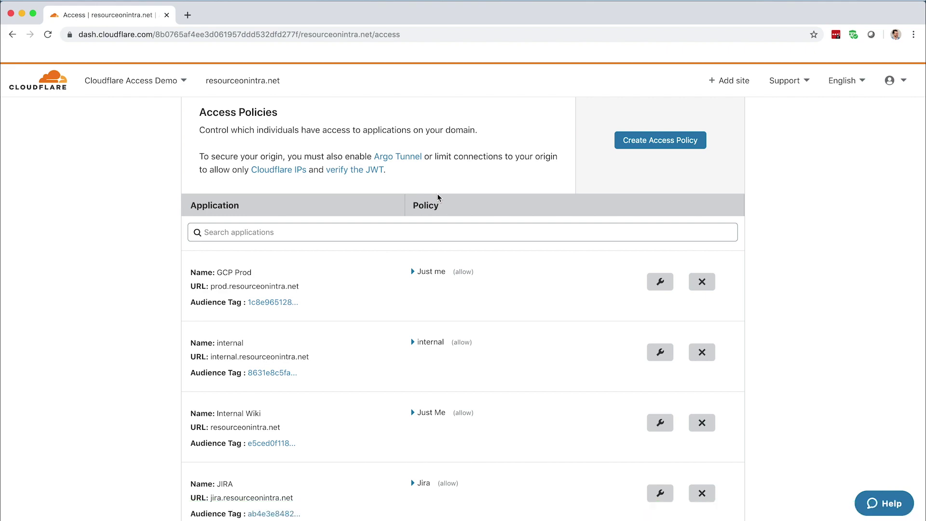
In a private window, visit resourceonintra.net, sign in with AzureAD, and start entering the account email
key("super+shift+n")
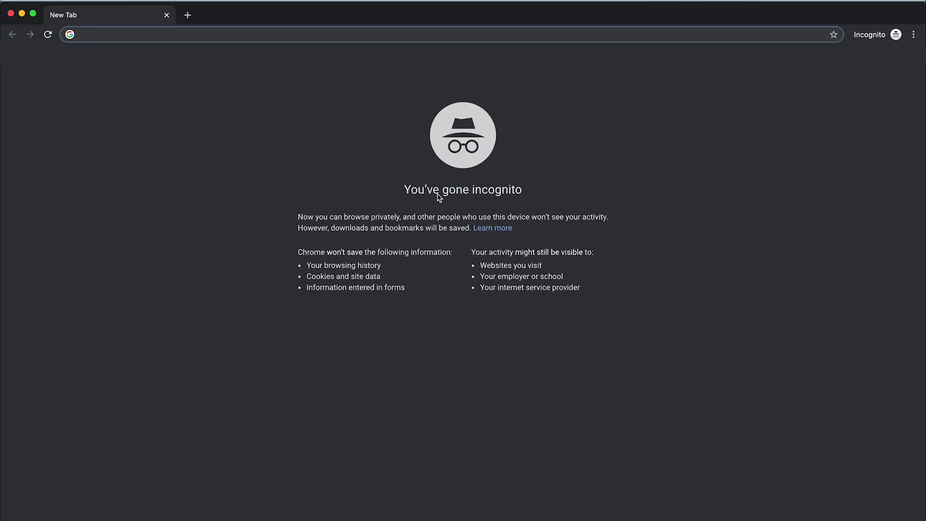
type("resourceonintra.net")
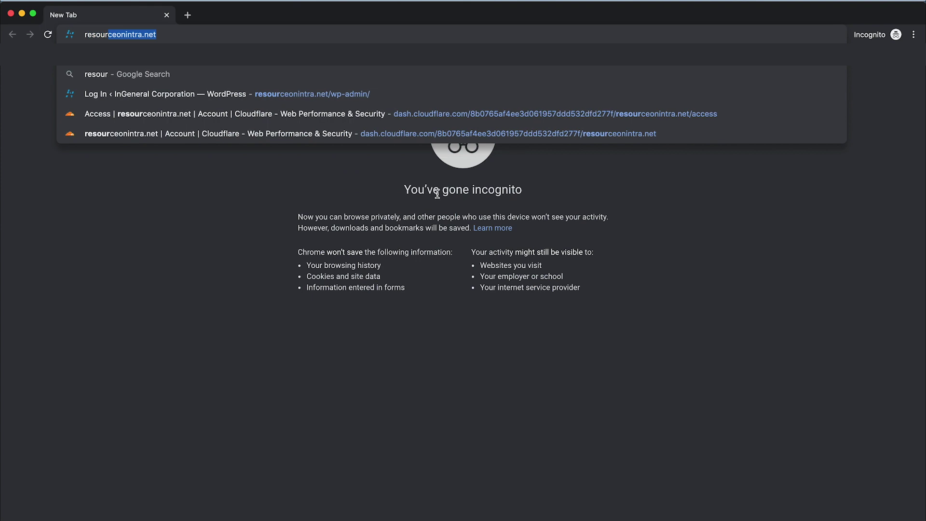
key("Return")
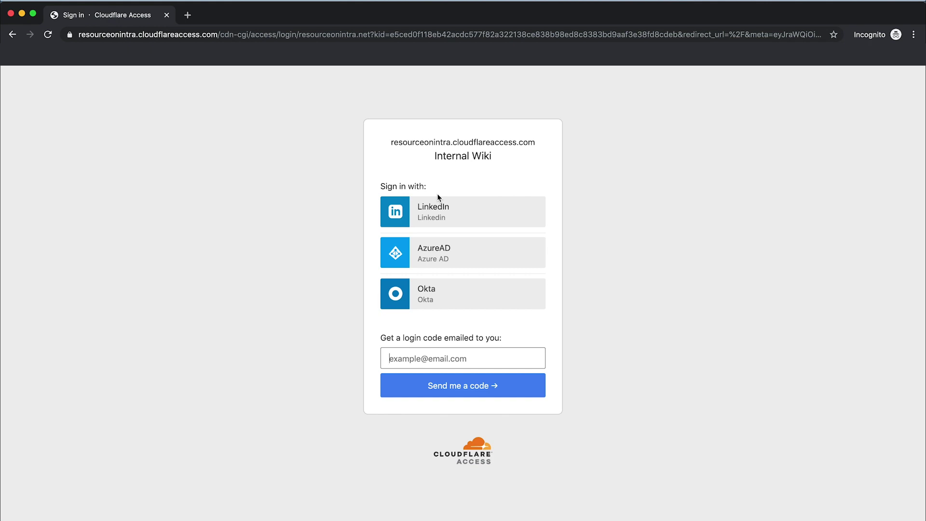
left_click(434, 258)
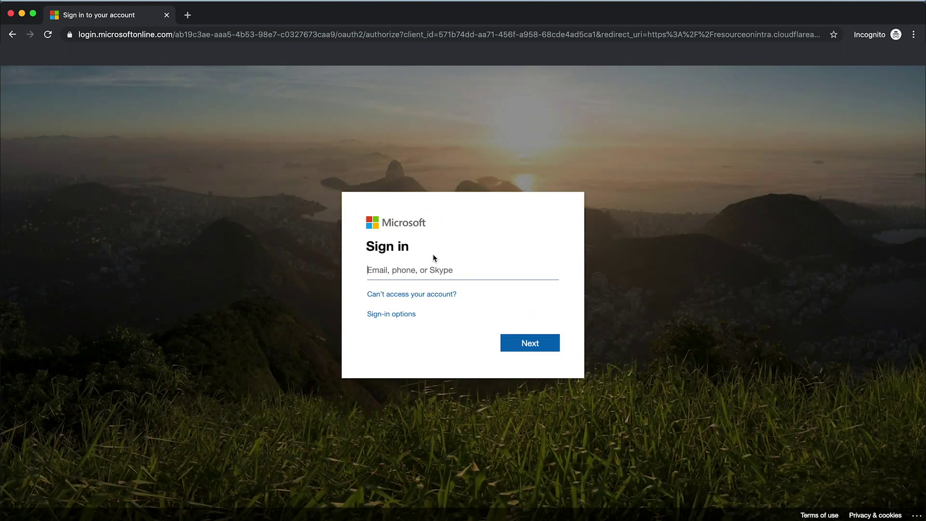
type("albe")
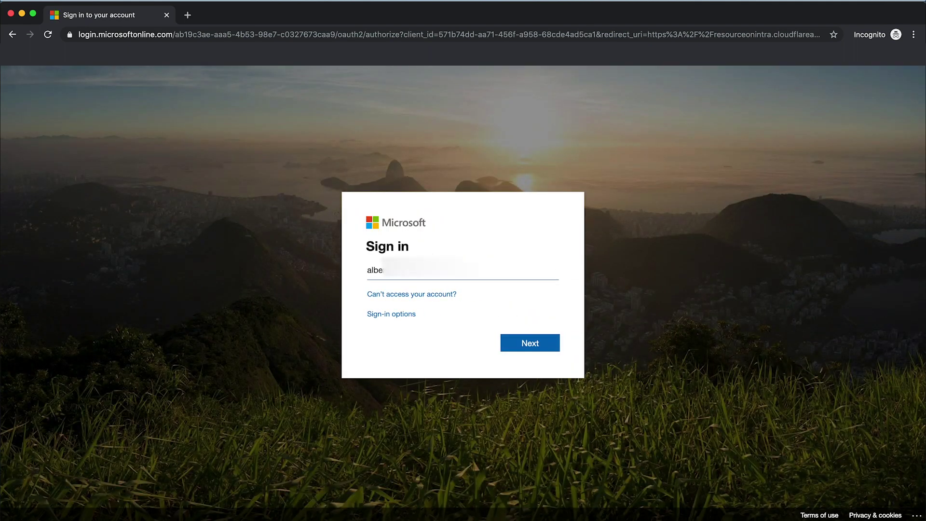
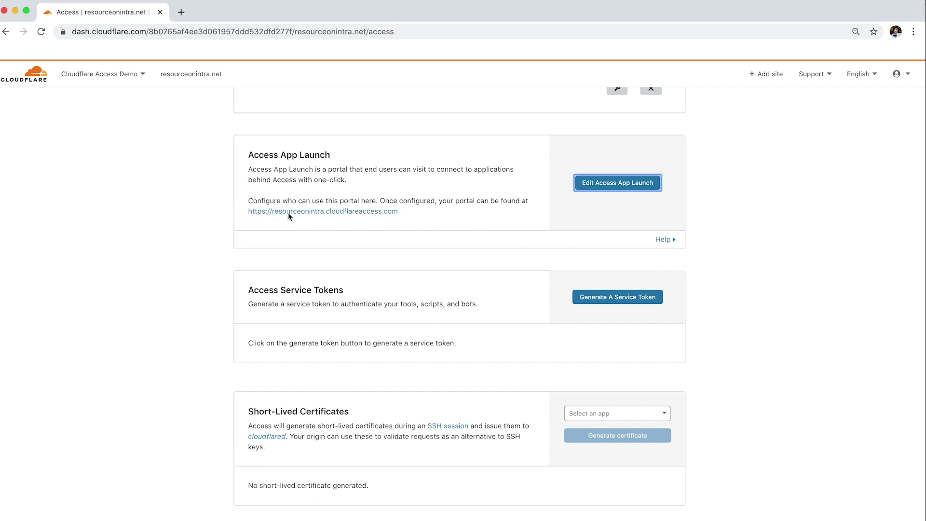
Select the portal address and bring up the Edit Access App Launch policy dialog
left_click_drag(247, 211, 405, 227)
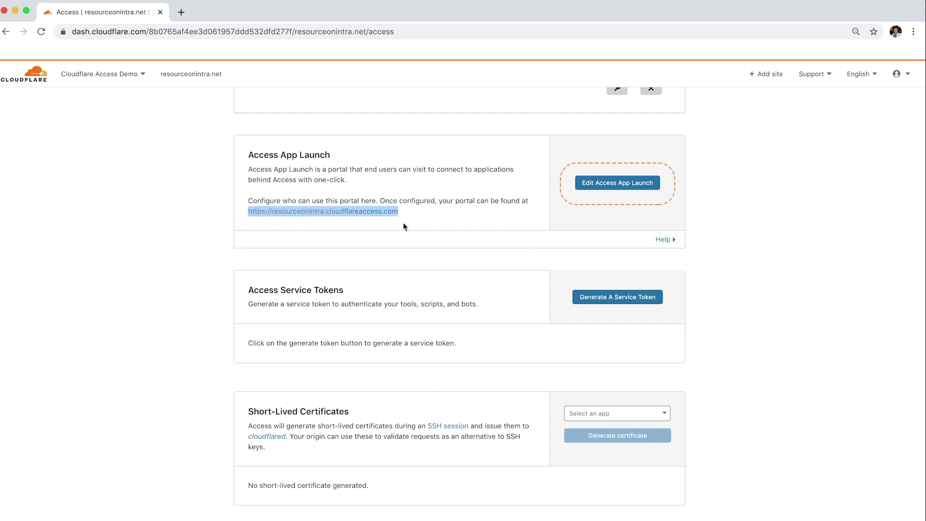
left_click(432, 216)
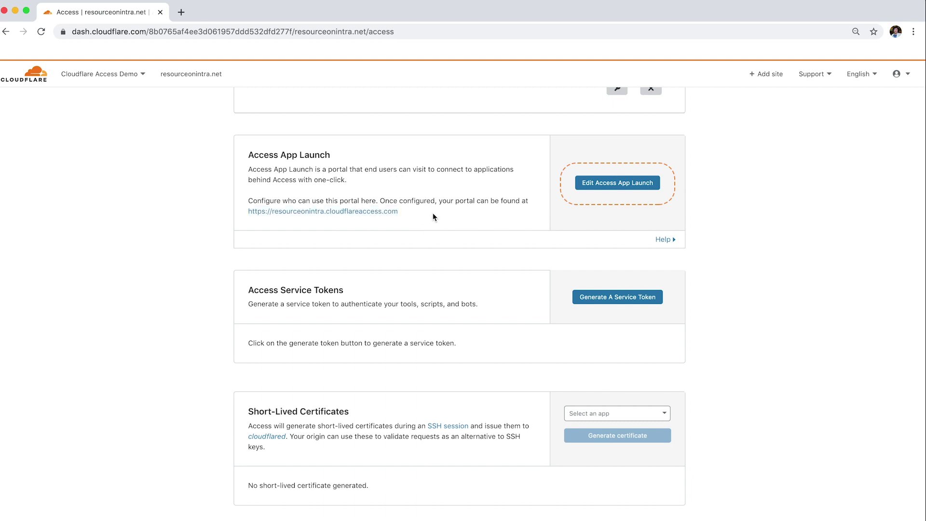
Review the Include rule types, keep Emails with its three addresses, and save the policy
left_click(626, 188)
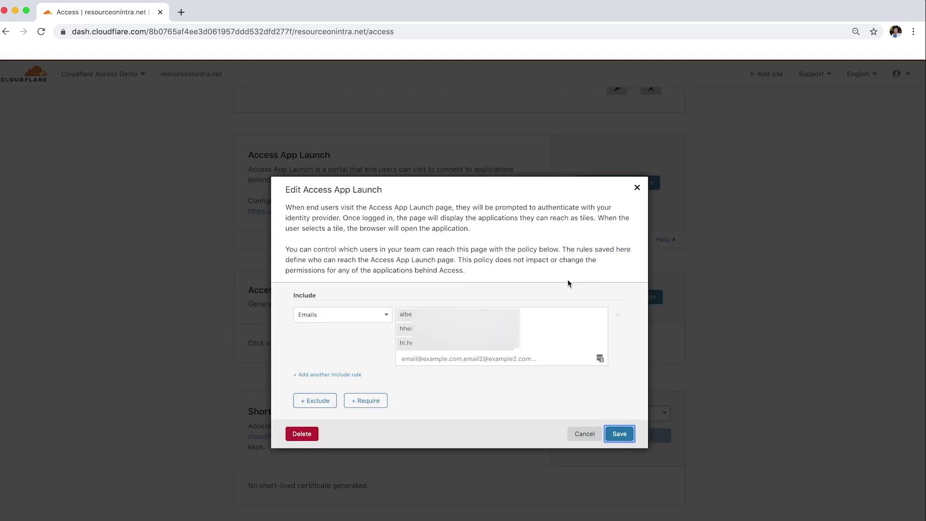
left_click(383, 317)
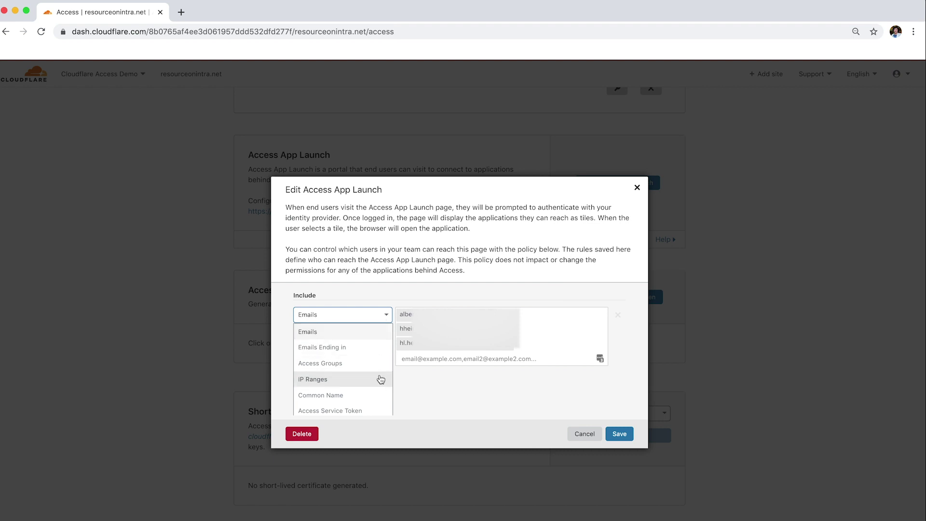
scroll(382, 383, "down", 2)
scroll(381, 386, "down", 2)
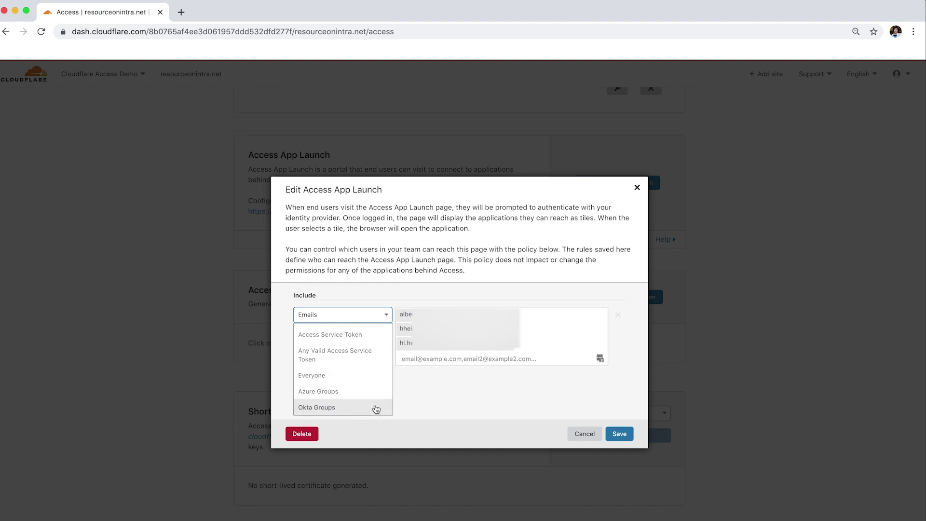
left_click(427, 405)
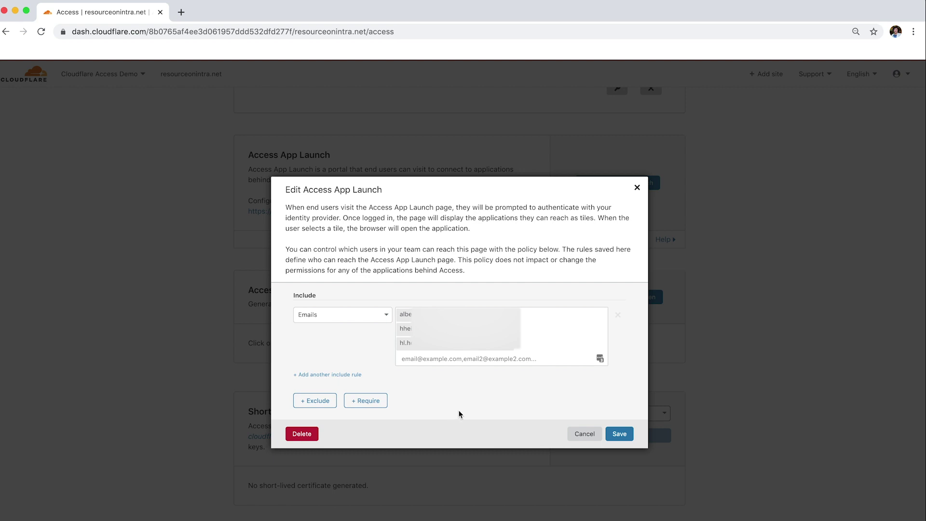
left_click(630, 437)
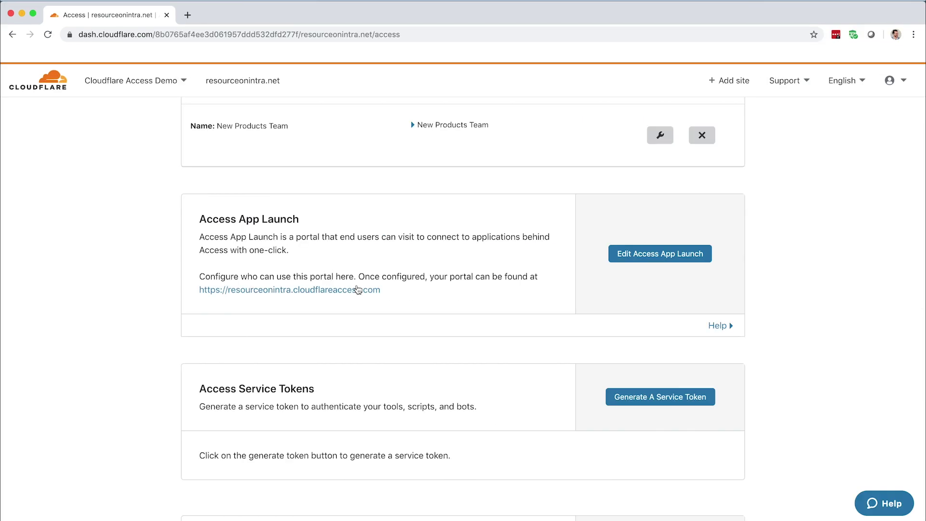
Copy the resourceonintra.cloudflareaccess.com portal address and load it in a new incognito window
left_click_drag(399, 296, 198, 293)
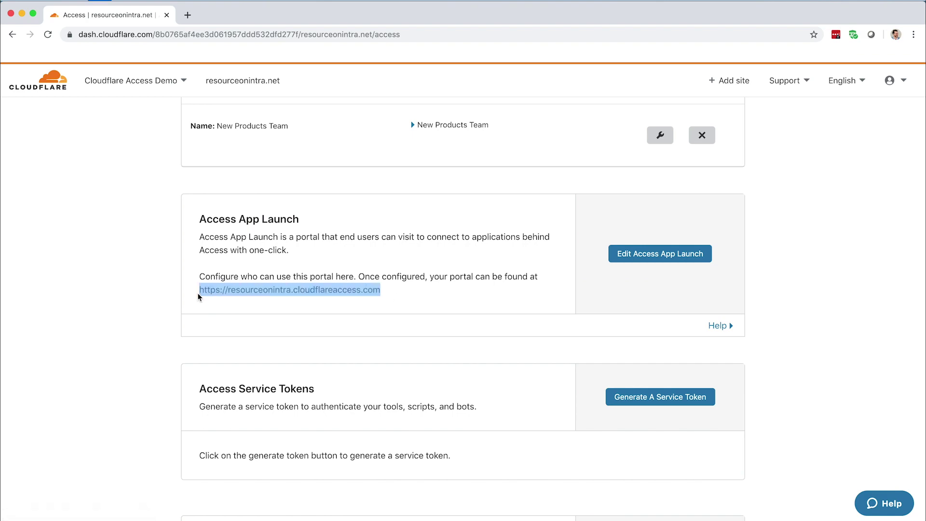
key("super+t")
key("super+w")
key("super+shift+n")
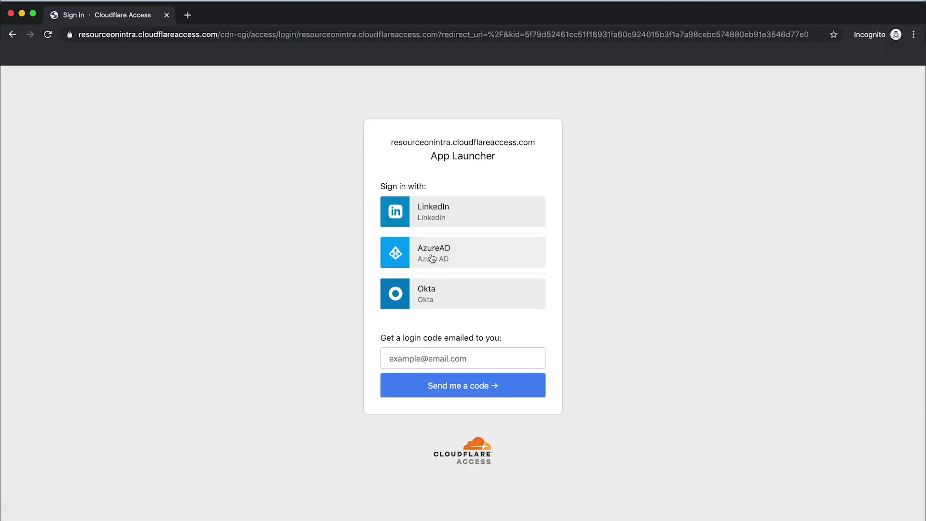
Choose AzureAD sign-in, submit the Microsoft account email, and enter the account password
left_click(431, 259)
left_click(434, 273)
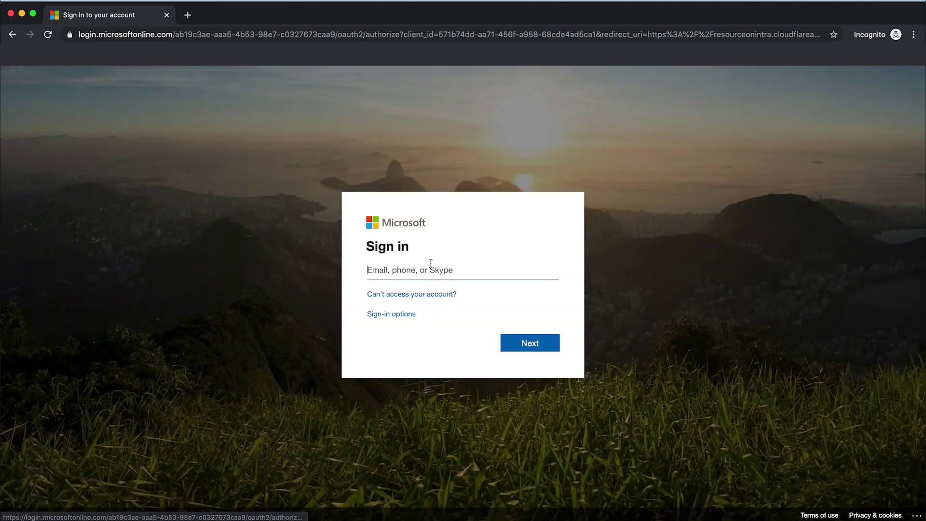
type("albe")
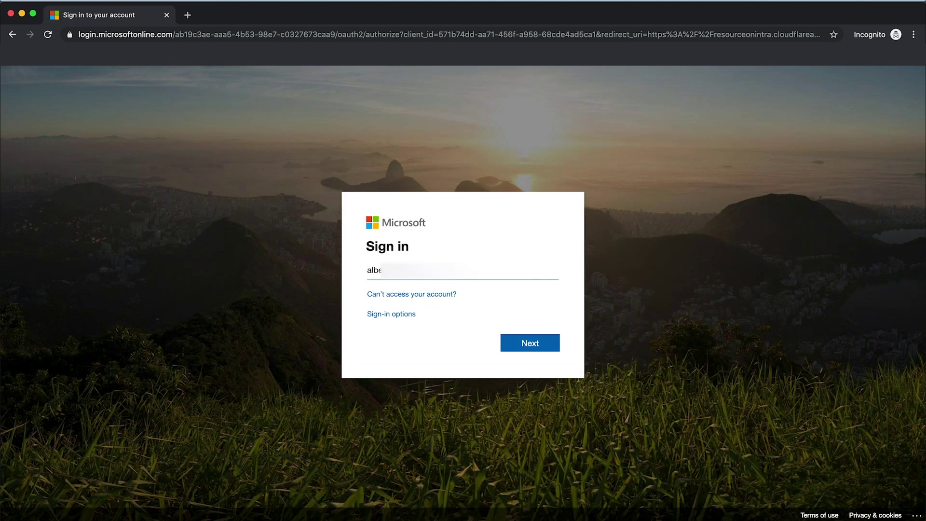
key("Return")
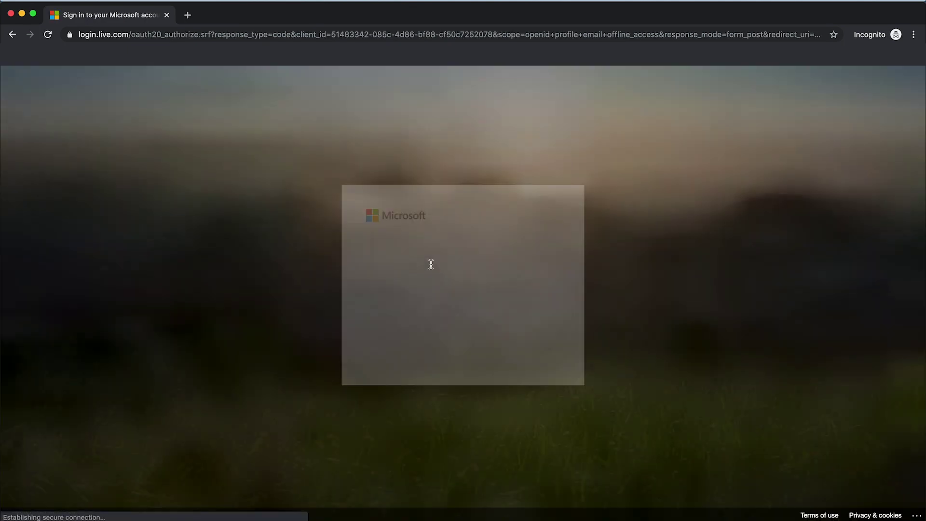
type("•••••••••")
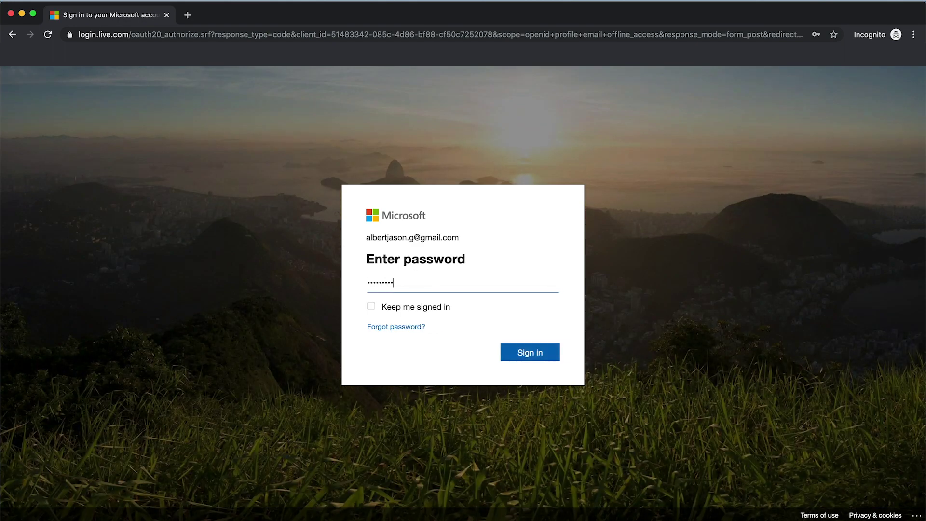